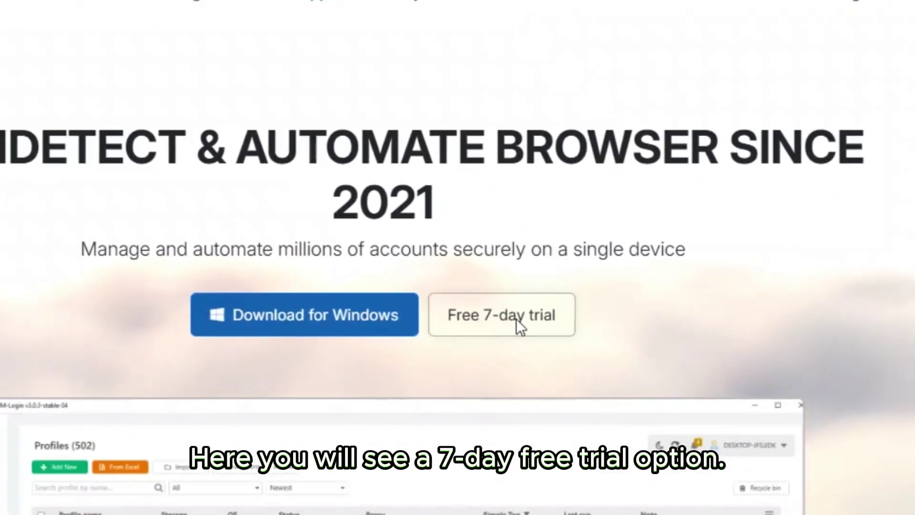
Open the free trial license request page and start entering the Gmail address
left_click(526, 326)
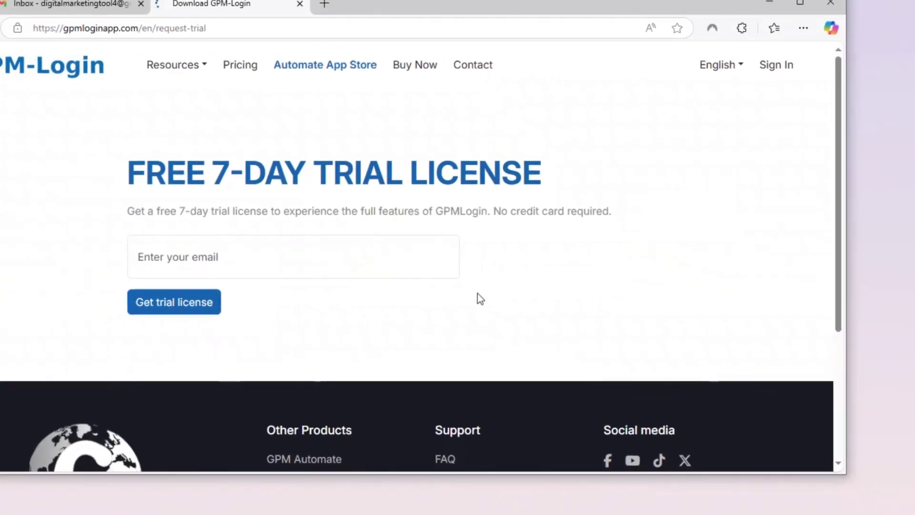
left_click(401, 259)
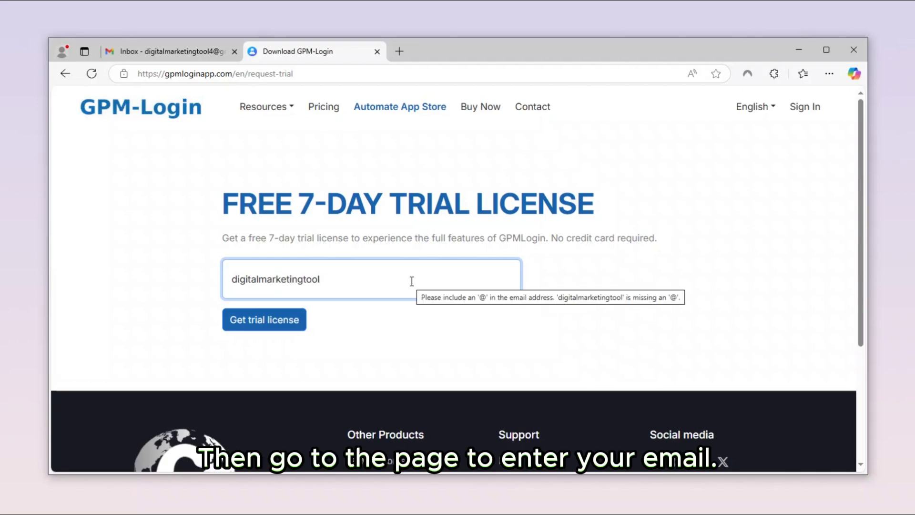
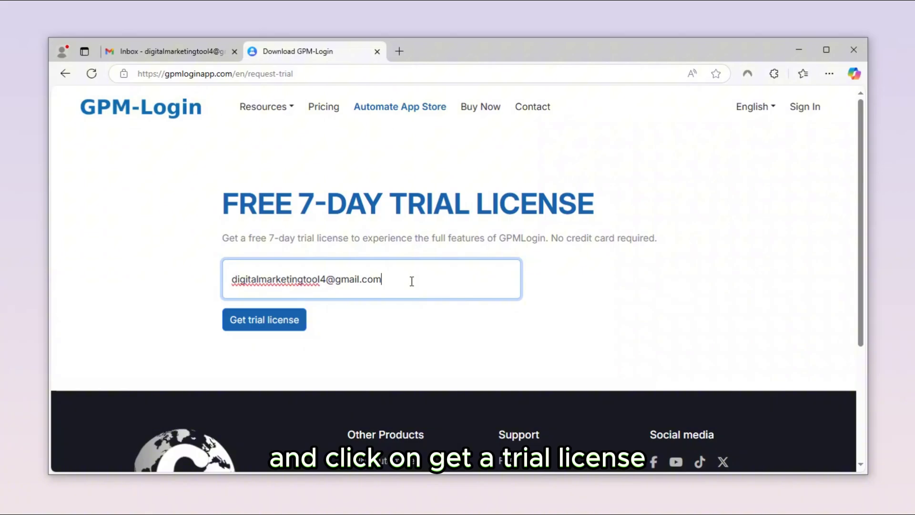
Submit the email for a trial license and open the arriving license email in Gmail
left_click(272, 320)
left_click(172, 51)
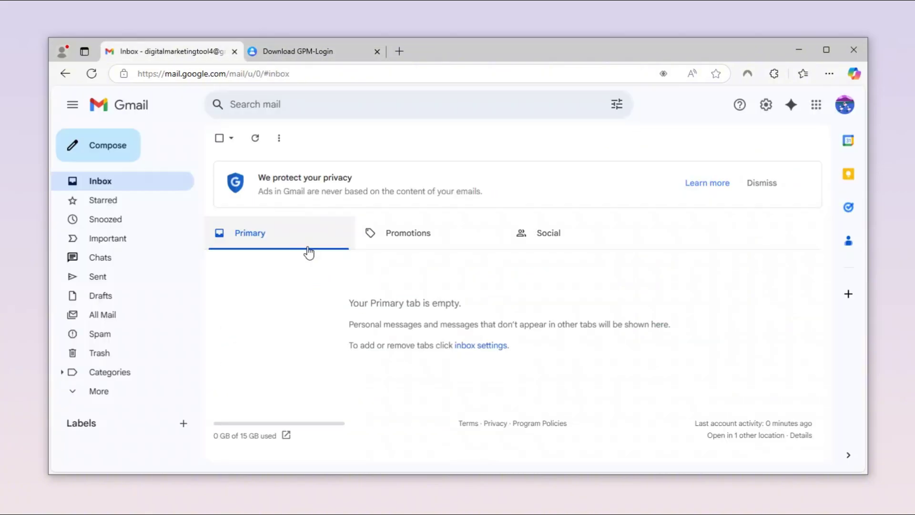
left_click(436, 263)
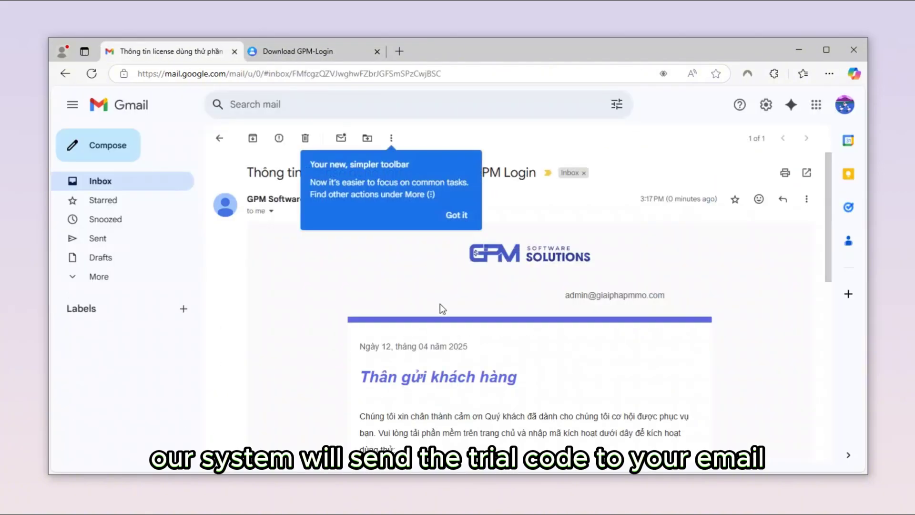
Copy the trial code from the license email and return to the GPM-Login download page
left_click(456, 214)
scroll(387, 286, "down", 5)
scroll(386, 286, "down", 3)
double_click(387, 241)
key("ctrl+c")
left_click(315, 51)
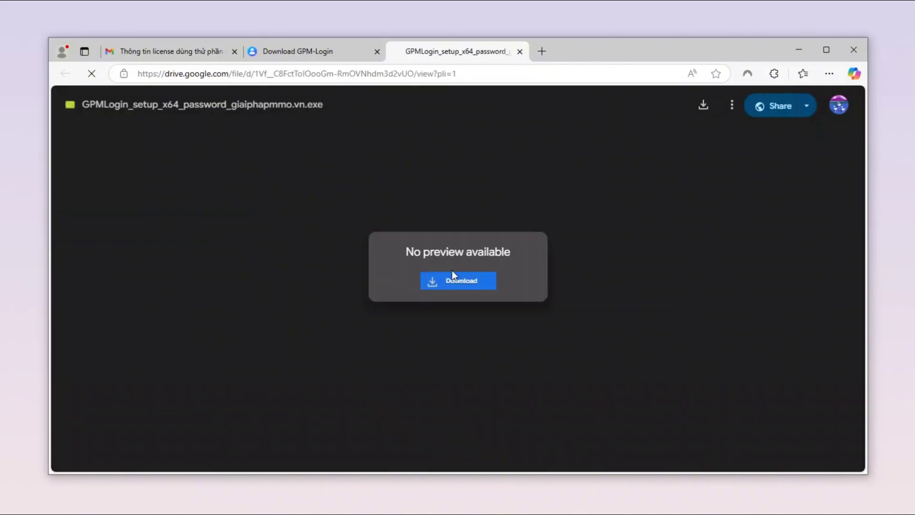
Download and save the installer despite the virus-scan warning, run it, and find the installation password
left_click(453, 276)
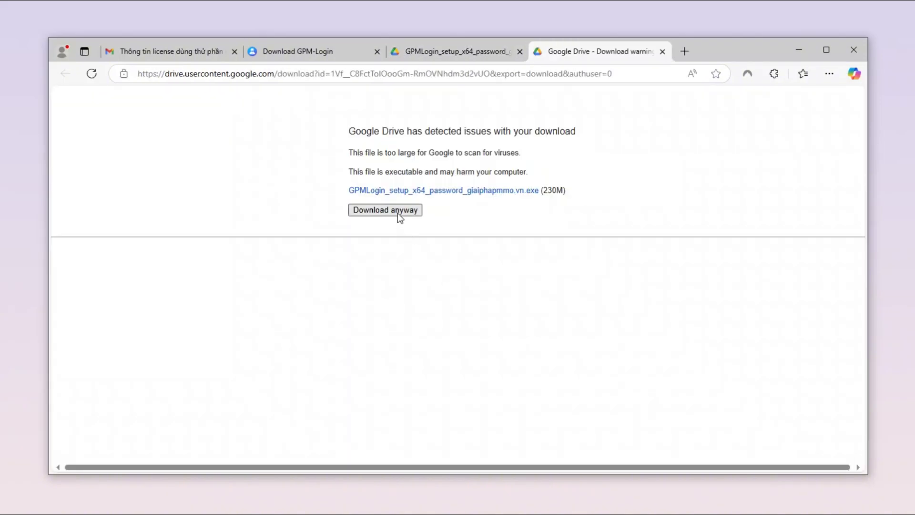
left_click(397, 213)
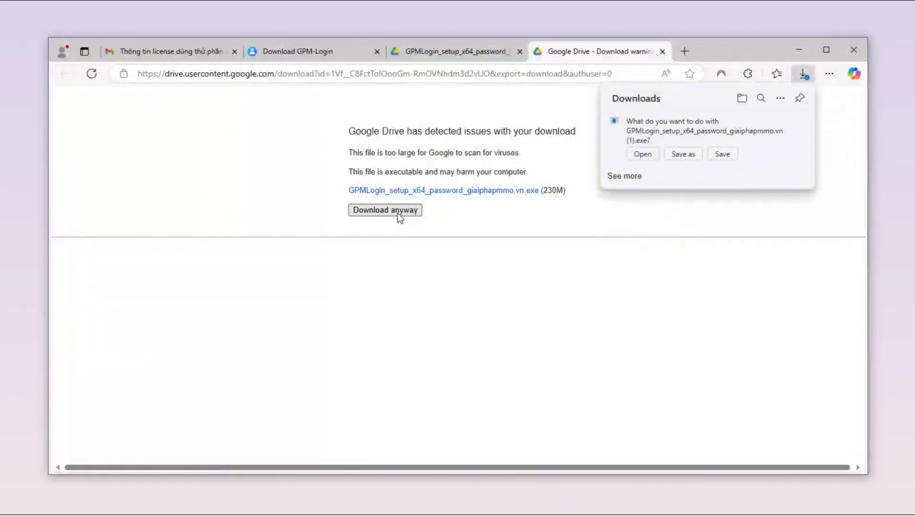
left_click(669, 157)
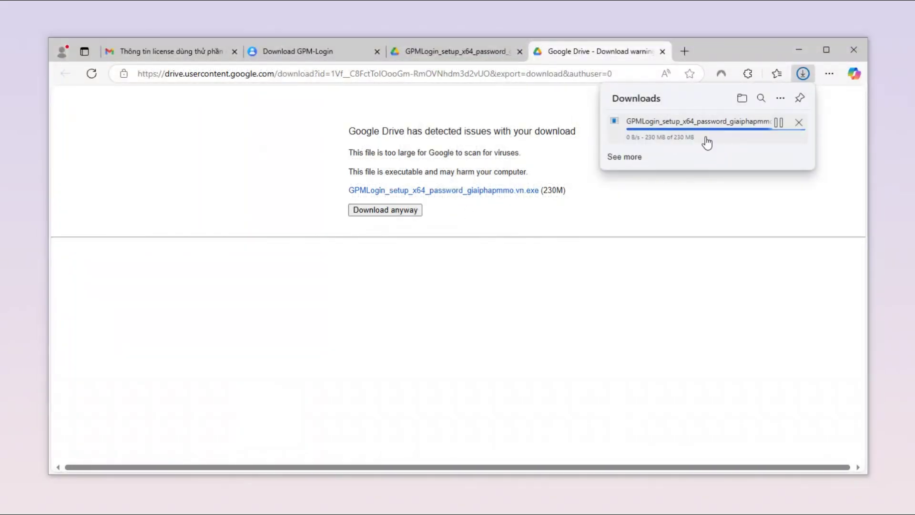
left_click(671, 128)
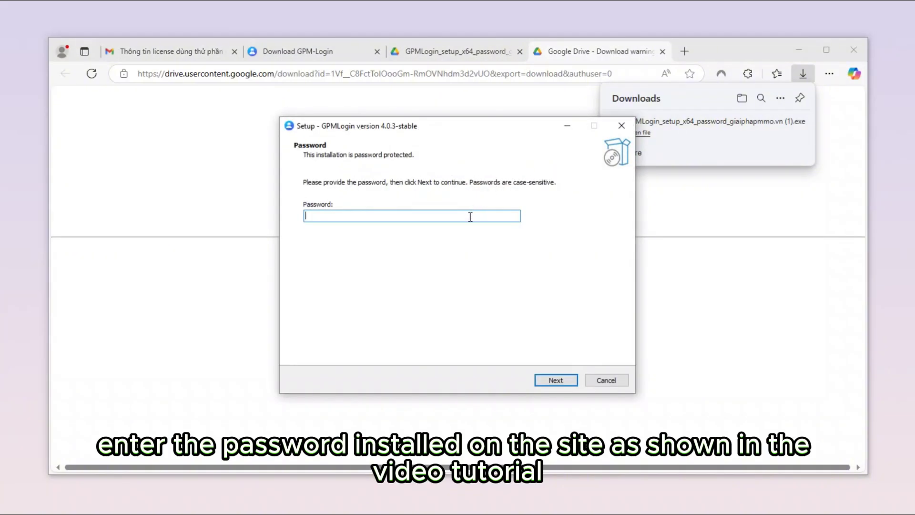
left_click(316, 57)
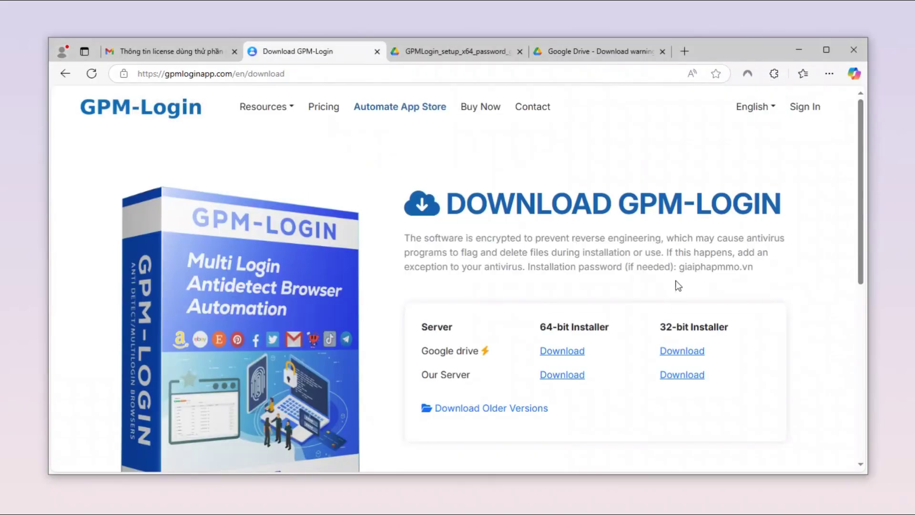
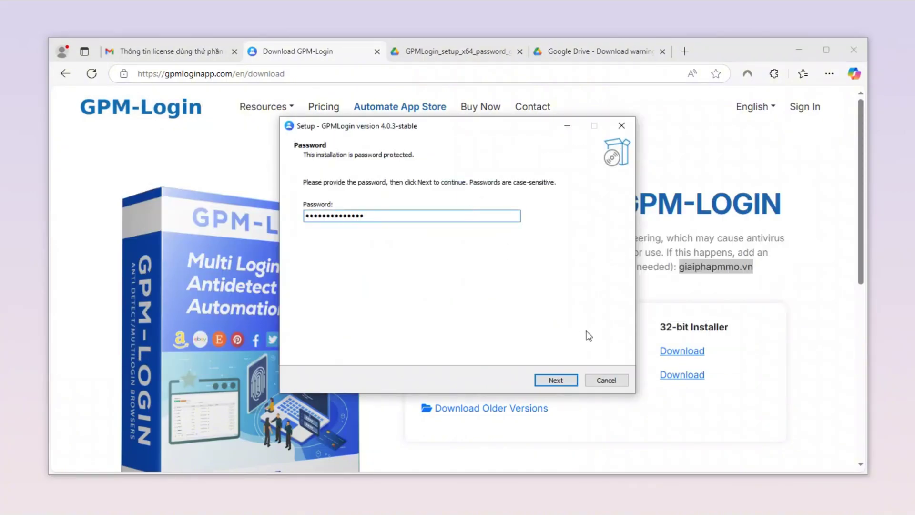
Finish installing GPM-Login into the existing folder and launch it
left_click(570, 379)
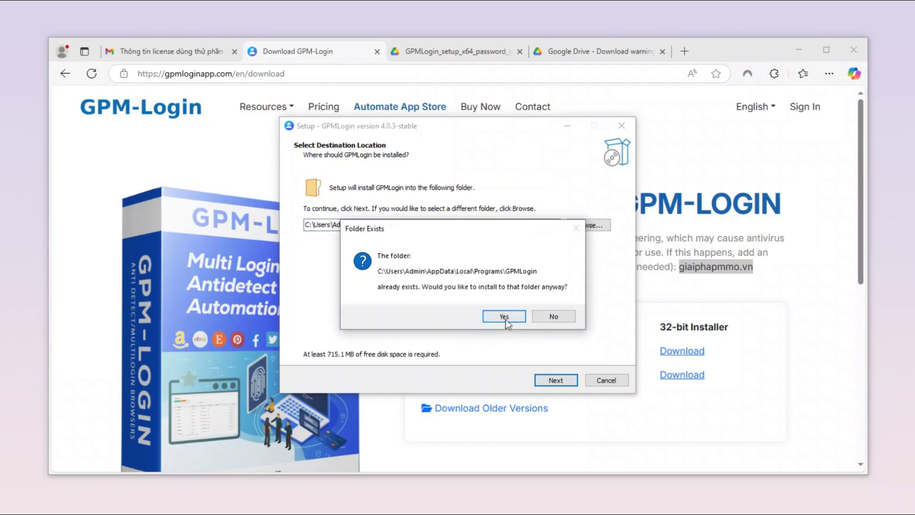
left_click(506, 300)
left_click(556, 380)
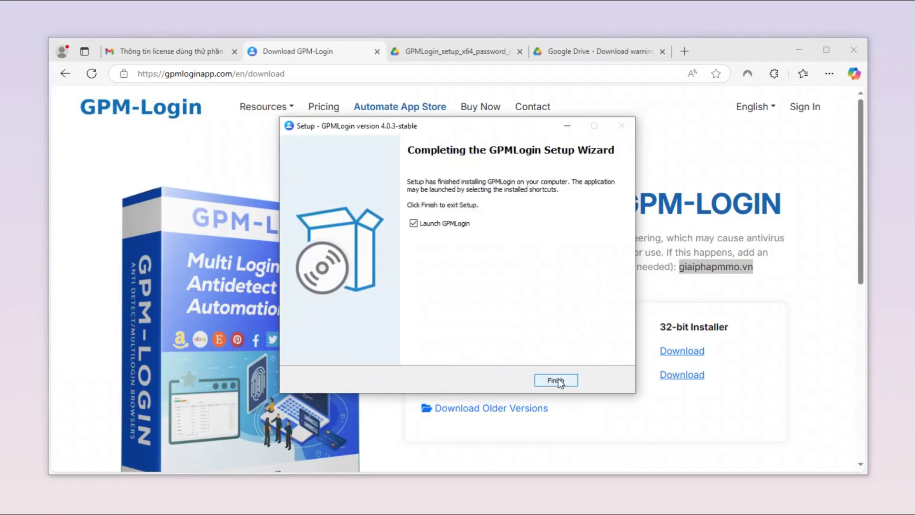
left_click(556, 380)
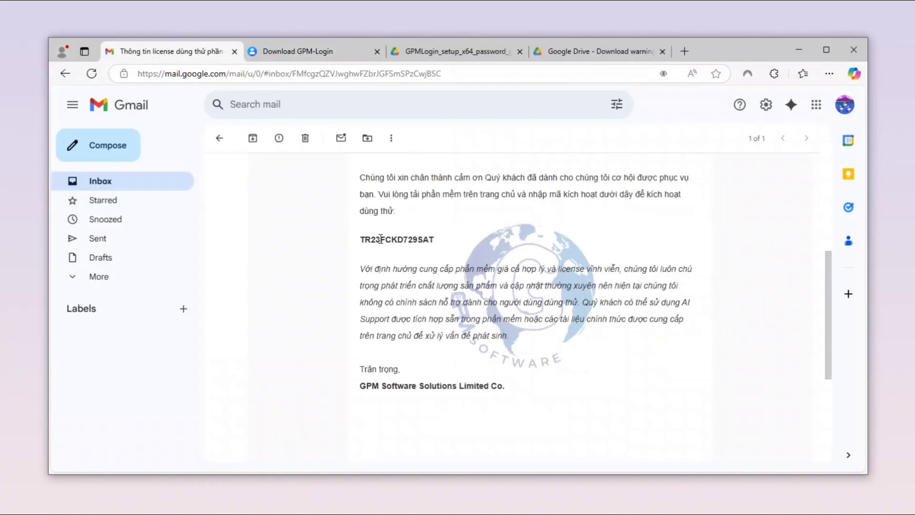
left_click(420, 200)
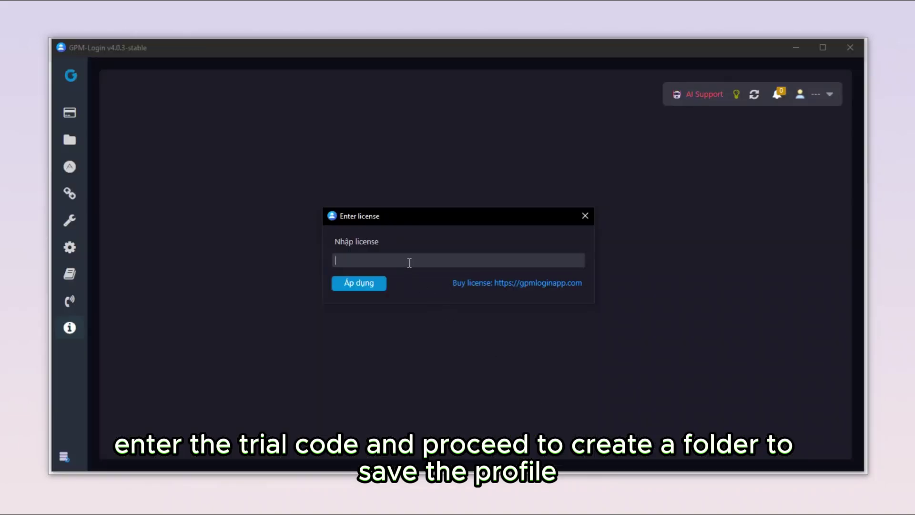
right_click(410, 263)
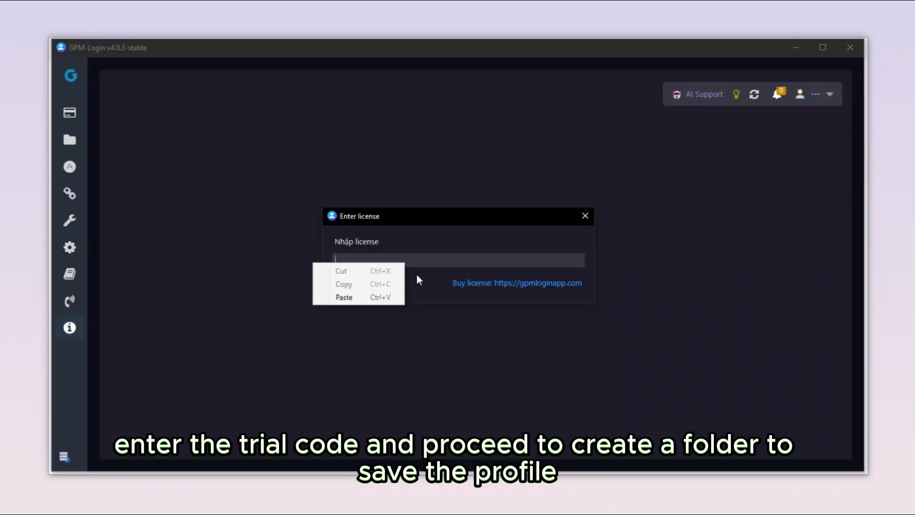
left_click(344, 295)
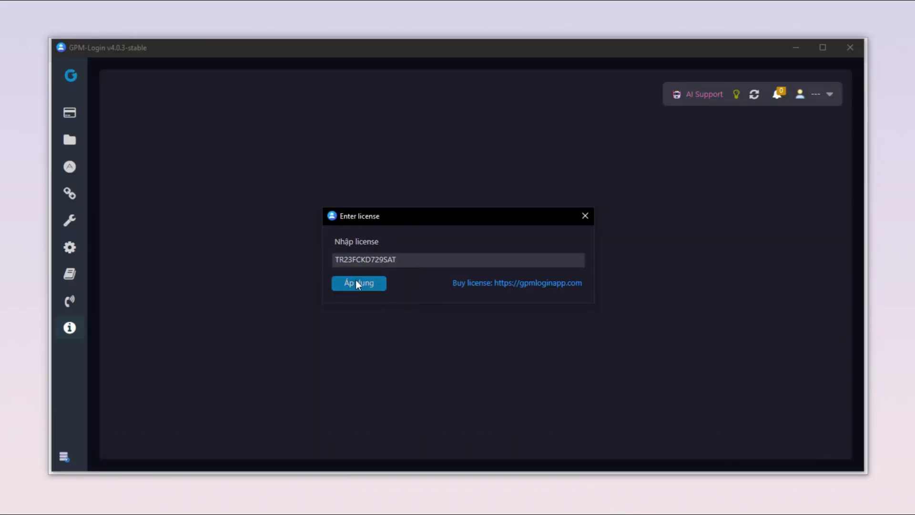
left_click(355, 283)
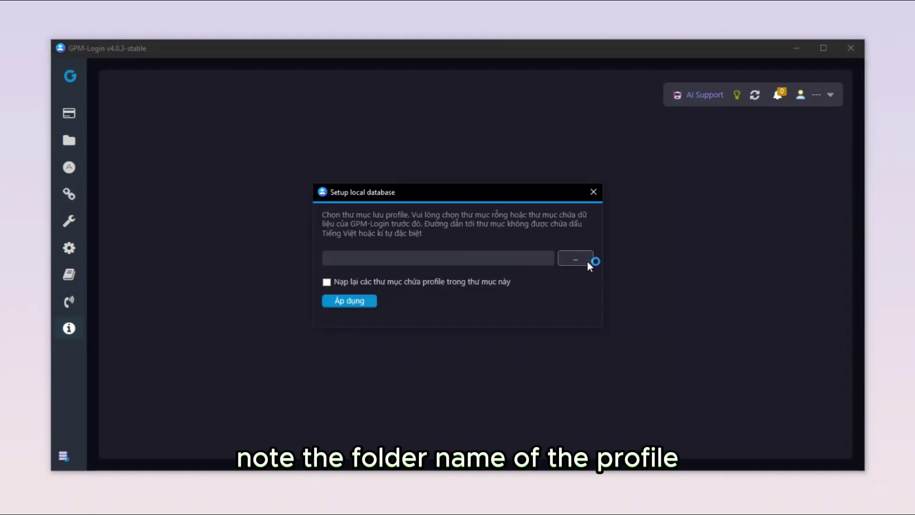
Create a 'GPMLogin profile' folder on the Desktop and choose it for profile storage
left_click(577, 259)
left_click(178, 163)
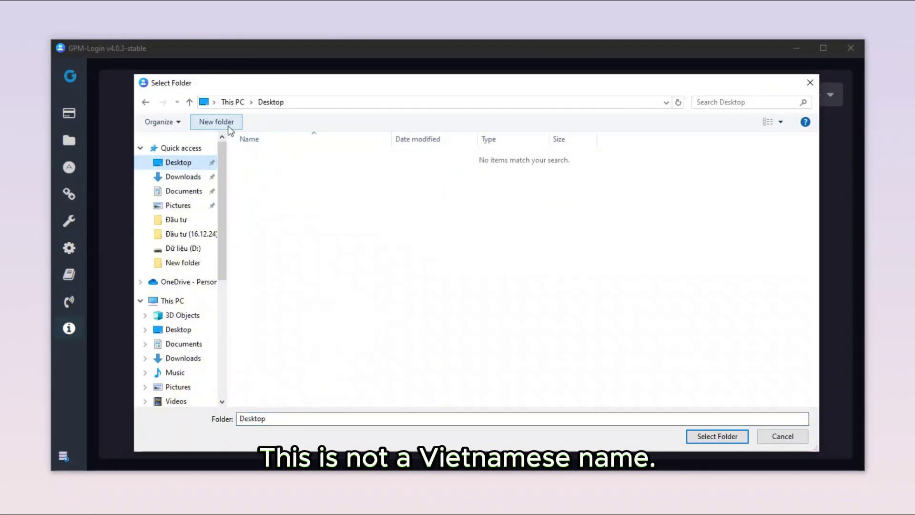
left_click(217, 121)
type("GPMLogin ởpfrofile")
key("Return")
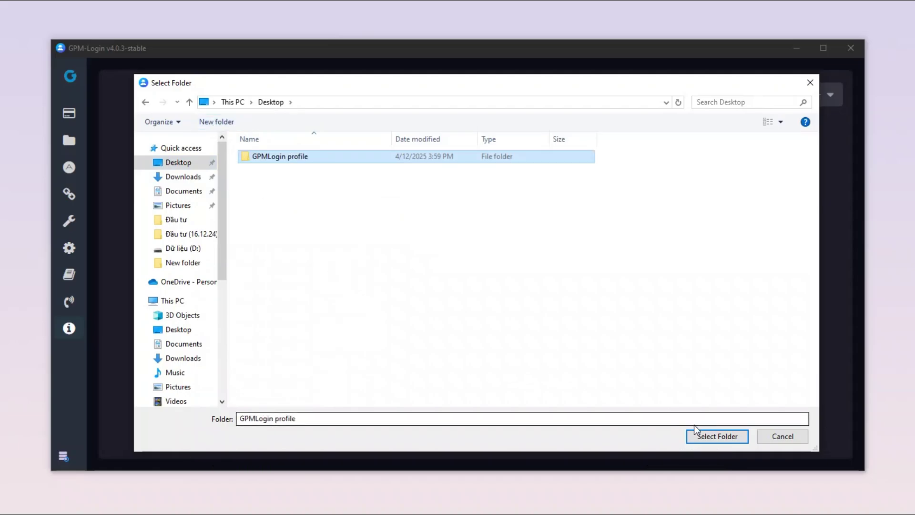
left_click(716, 437)
Apply the Desktop profile folder, switch to the light theme, and save English as the interface language
left_click(367, 301)
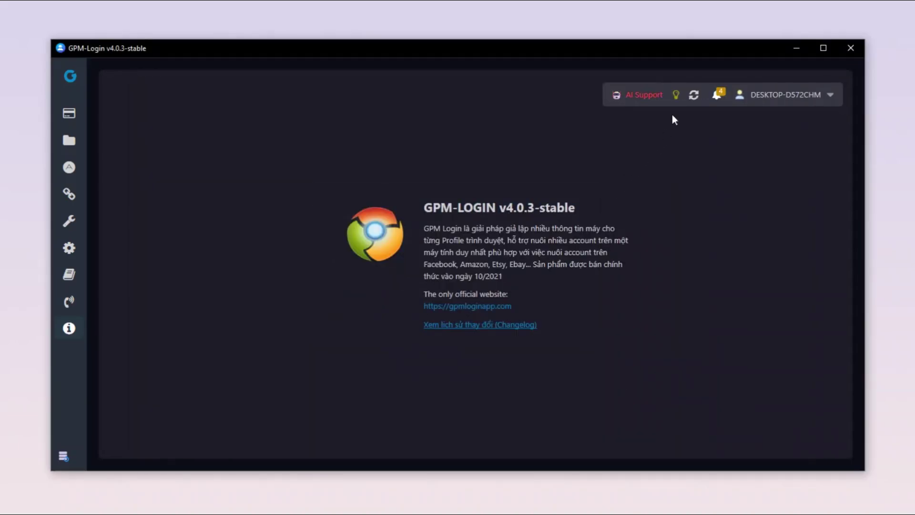
left_click(676, 95)
left_click(81, 247)
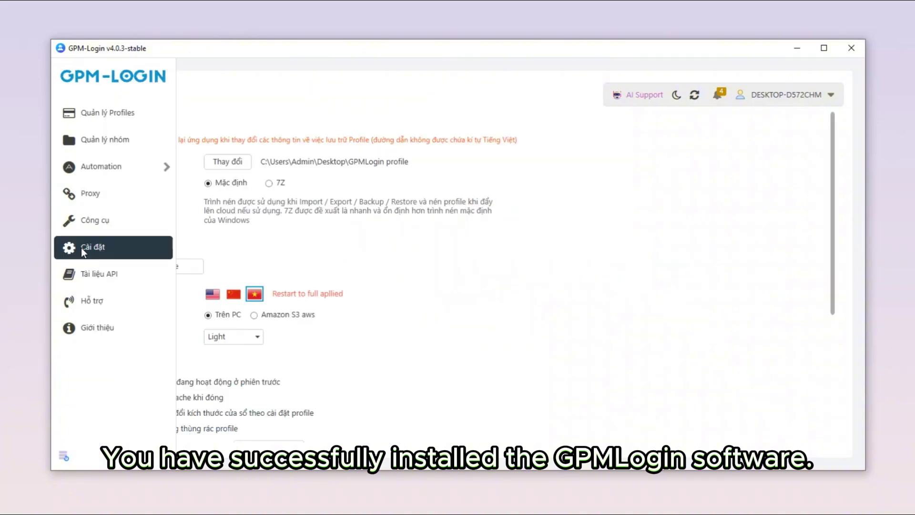
scroll(215, 295, "down", 3)
scroll(207, 387, "down", 3)
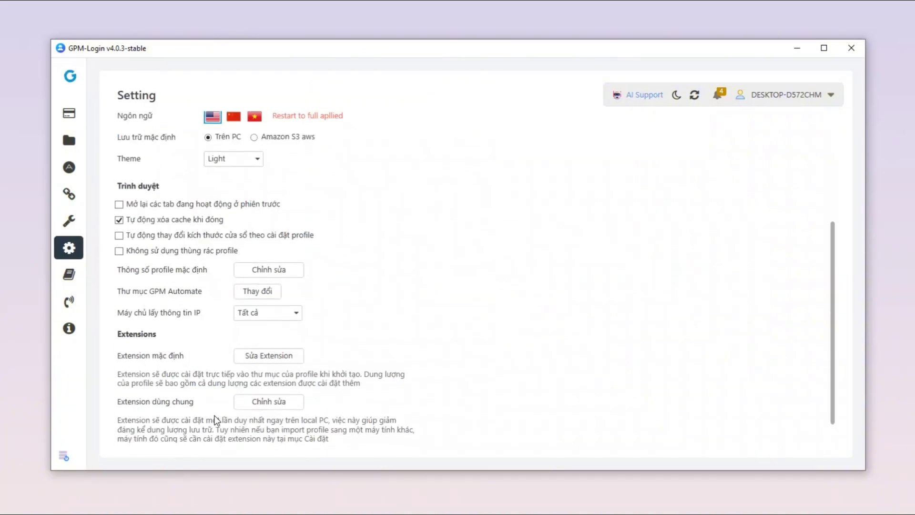
scroll(755, 323, "down", 2)
left_click(156, 430)
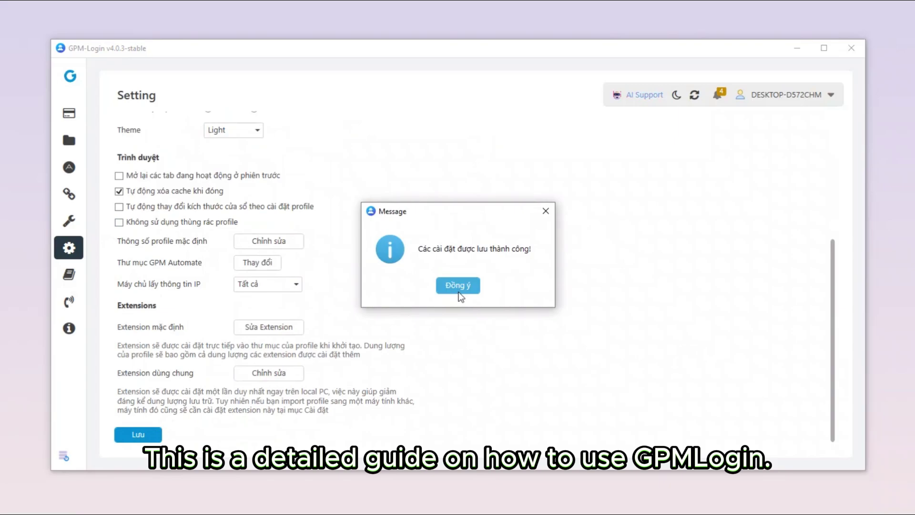
left_click(458, 292)
mouse_move(69, 300)
left_click(69, 328)
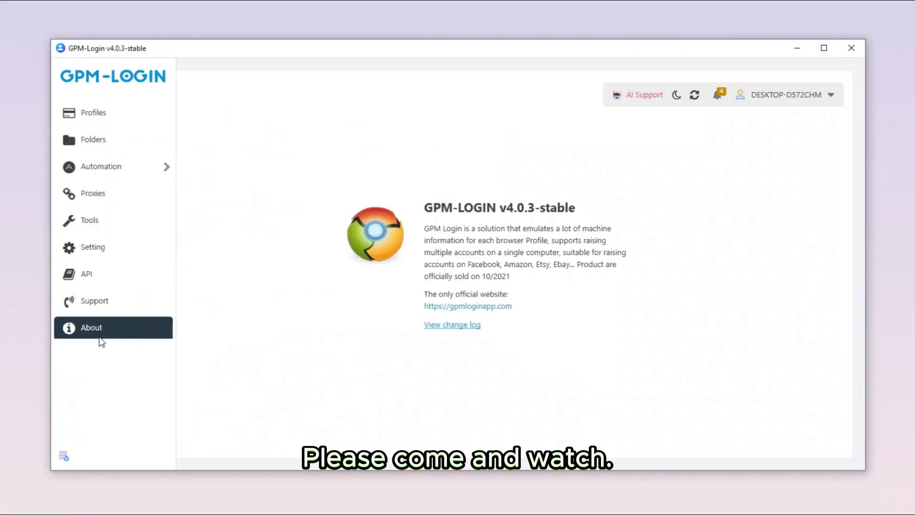